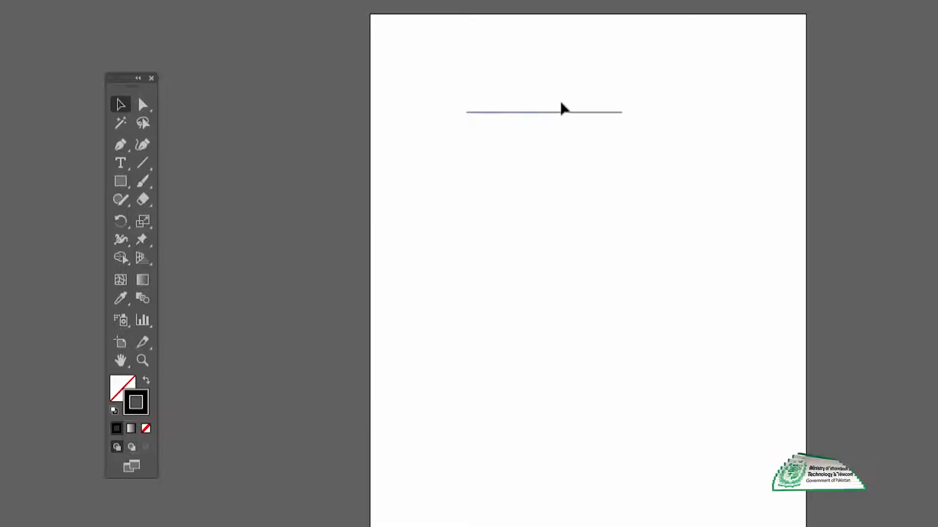
Set the horizontal line's stroke weight to 2 pt.
click(552, 138)
click(563, 339)
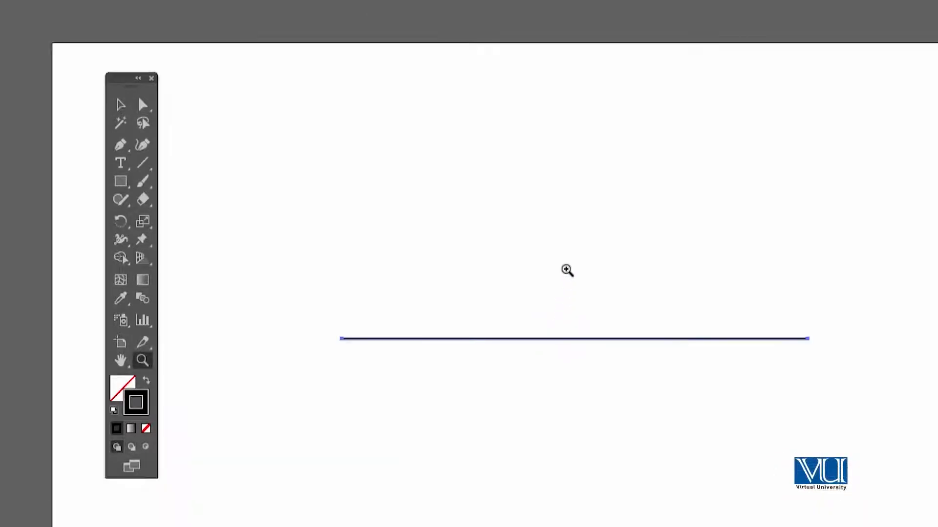
drag(570, 268, 553, 232)
click(216, 1)
click(216, 43)
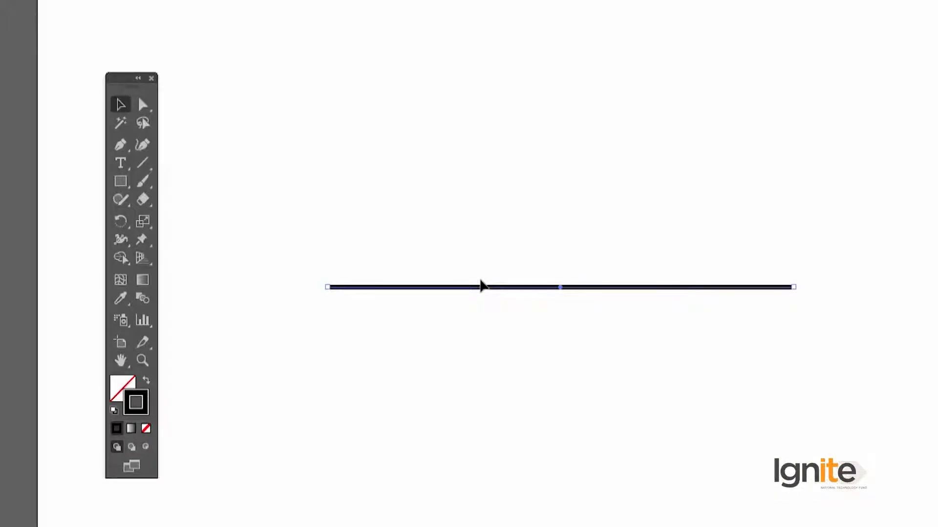
Move only the line's left endpoint down and inward with the Direct Selection tool so the line slants.
drag(479, 282, 472, 255)
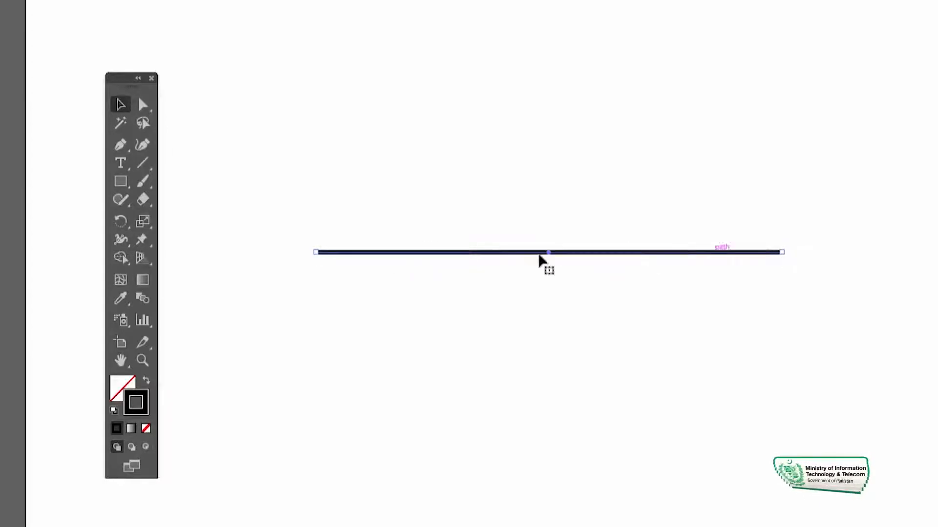
click(519, 287)
key(v)
drag(525, 315, 515, 296)
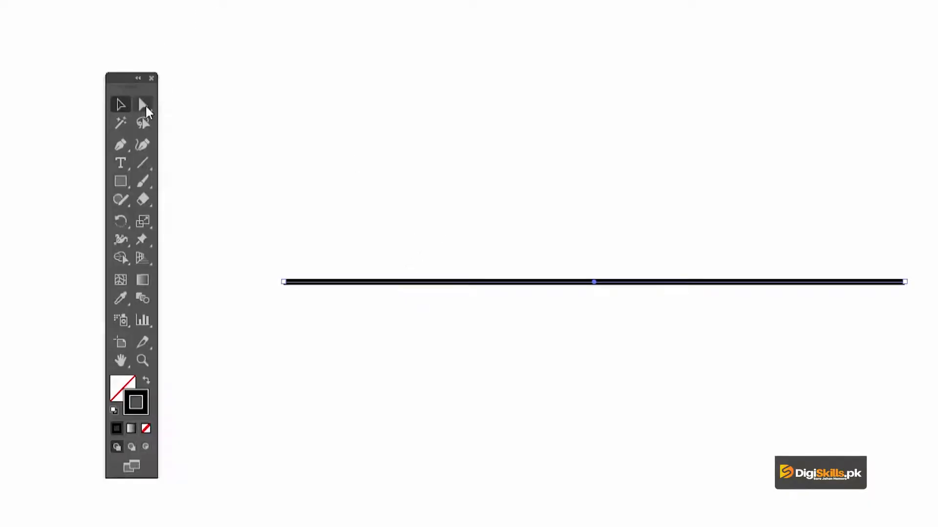
drag(145, 104, 177, 104)
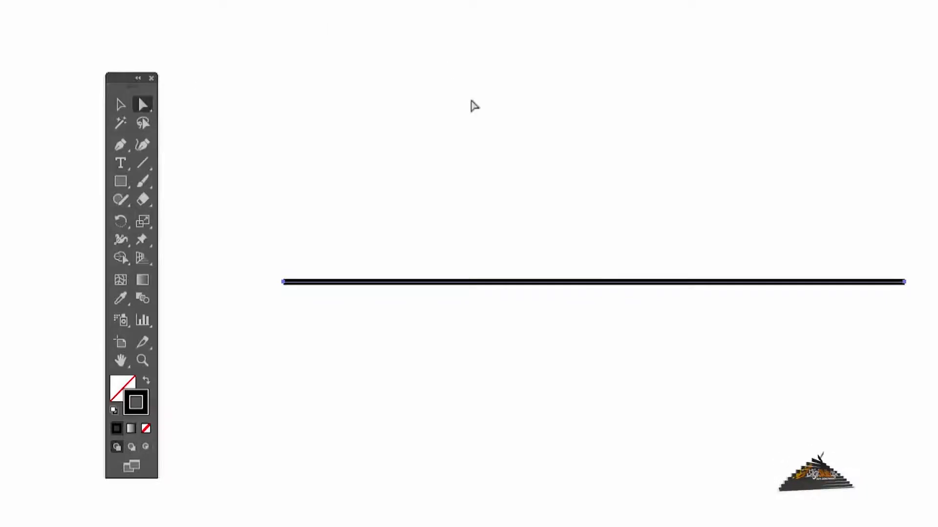
drag(450, 215, 467, 172)
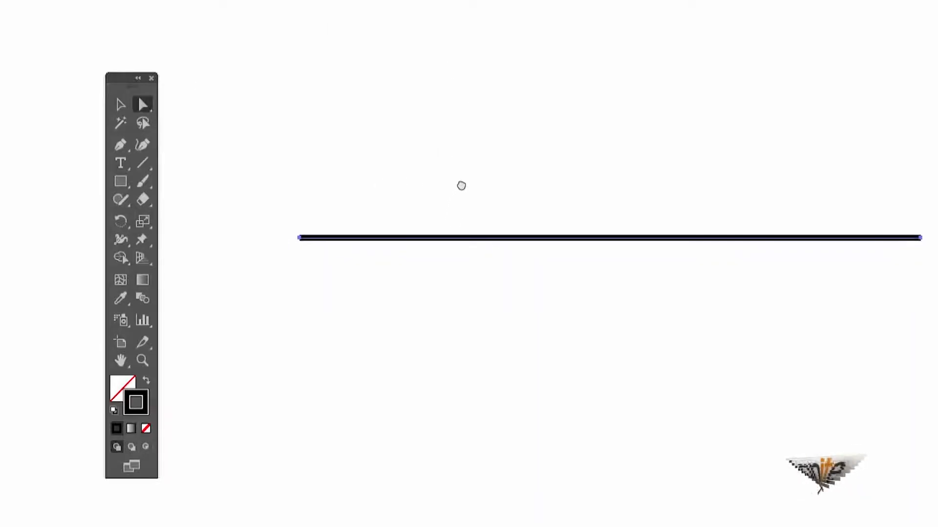
click(299, 239)
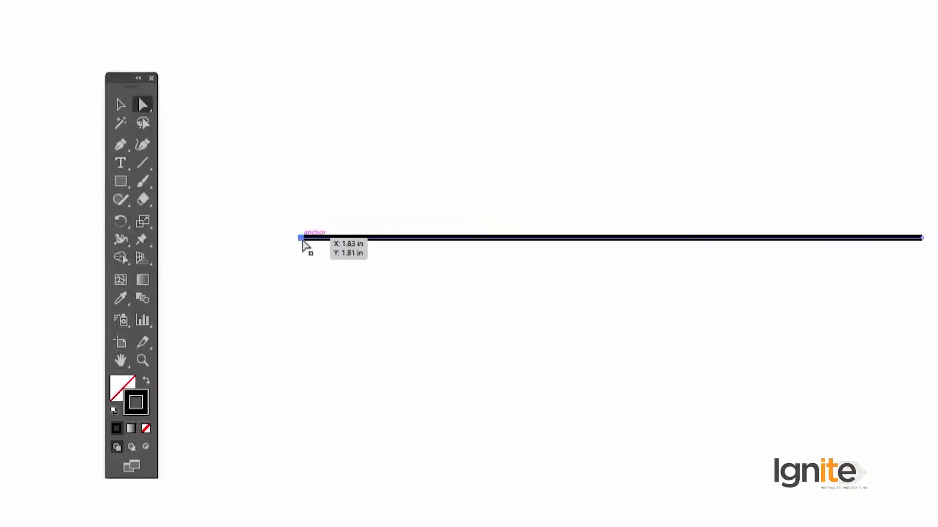
drag(301, 239, 360, 526)
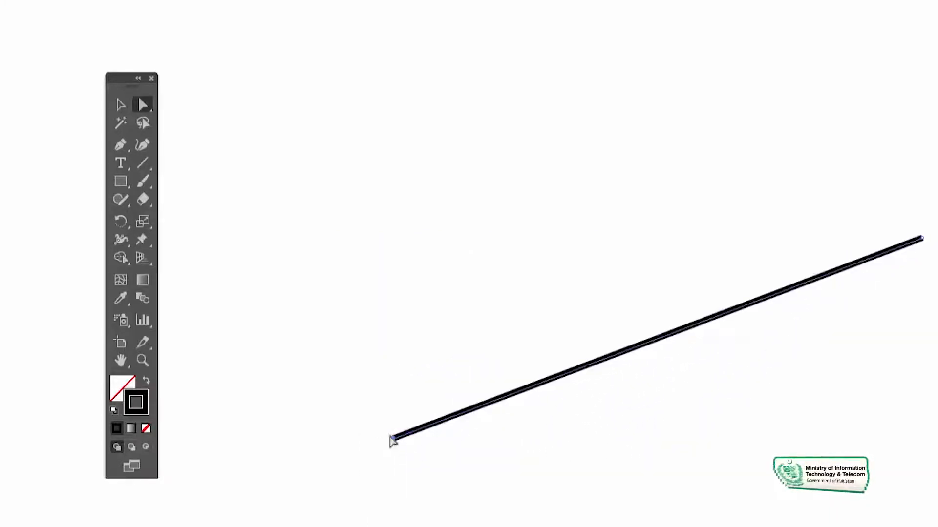
drag(393, 438, 498, 311)
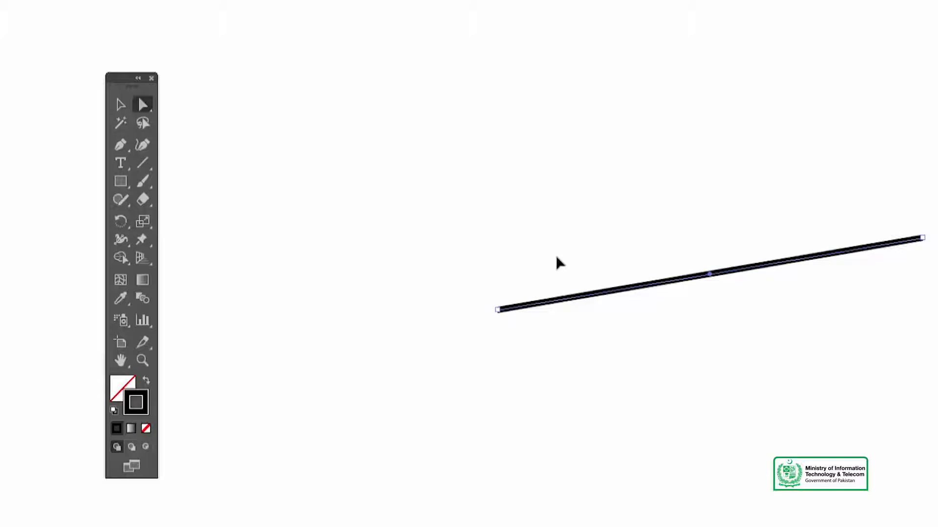
Stretch the slanted line by moving only its right endpoint outward and upward.
drag(922, 238, 937, 200)
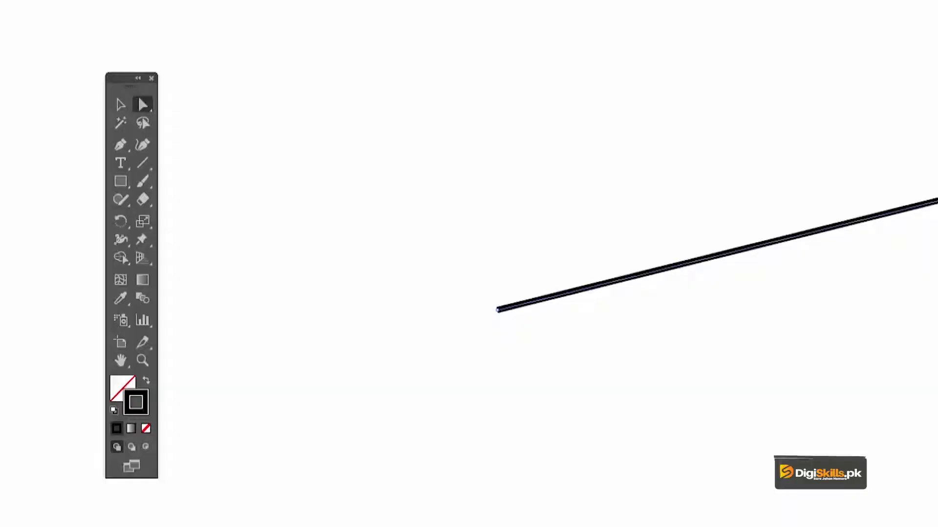
drag(820, 285, 747, 296)
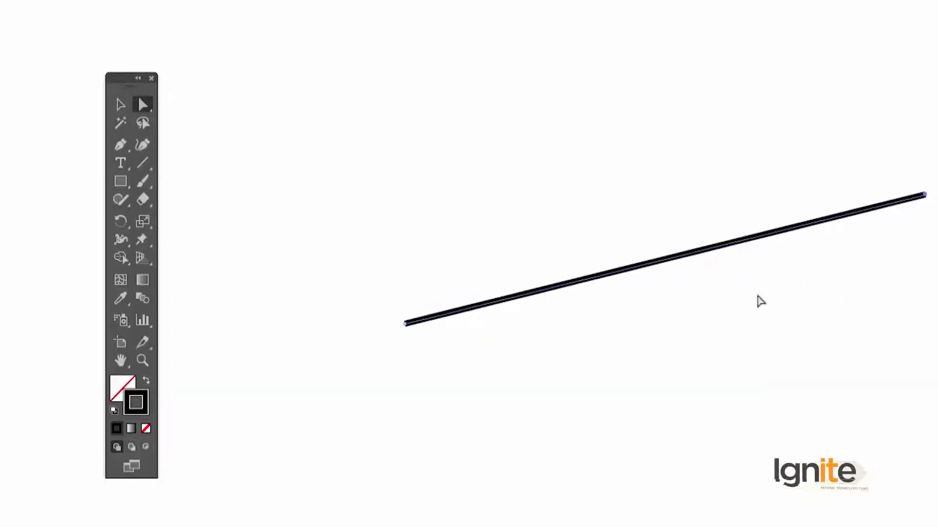
drag(602, 229, 595, 252)
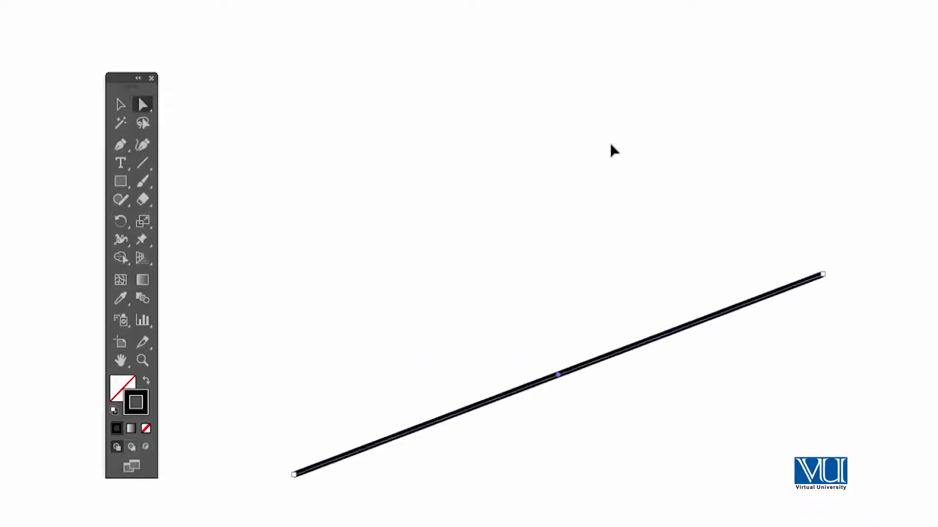
key(space)
drag(322, 266, 405, 247)
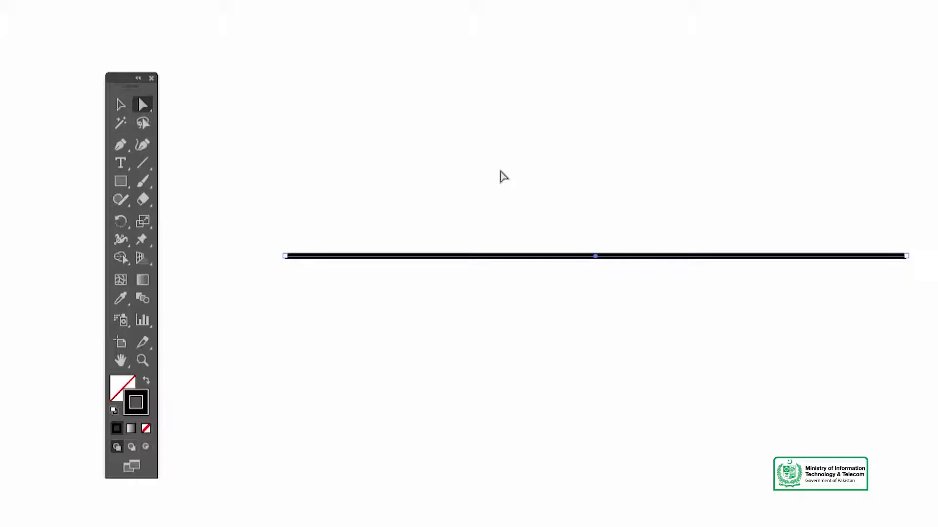
Undo the endpoint edits back to the original horizontal line.
key(ctrl+z)
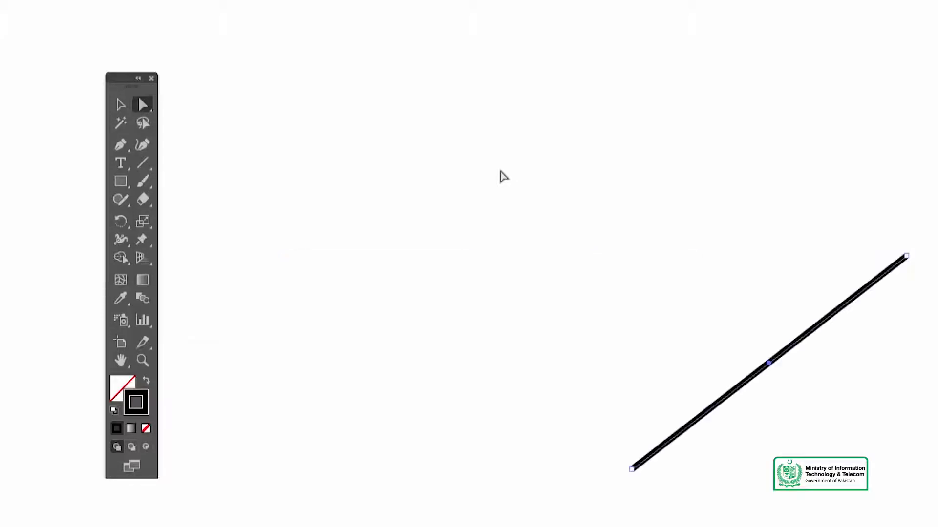
key(ctrl+z)
key(ctrl+z)
key(ctrl+z)
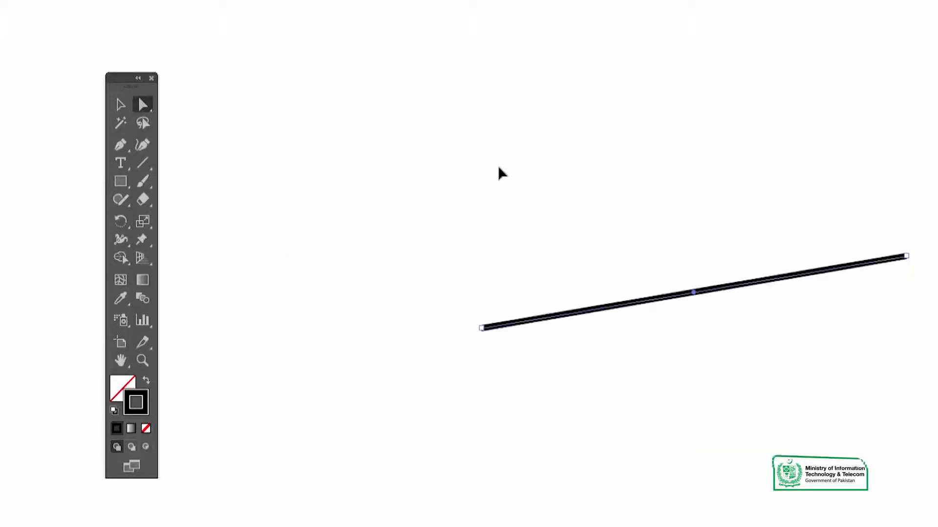
key(ctrl+z)
key(ctrl+z)
key(ctrl+z)
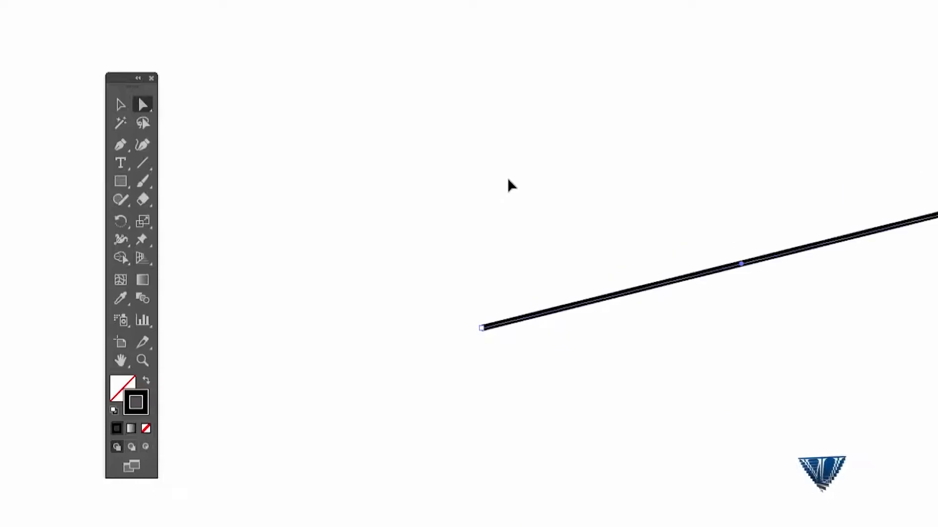
key(ctrl+z)
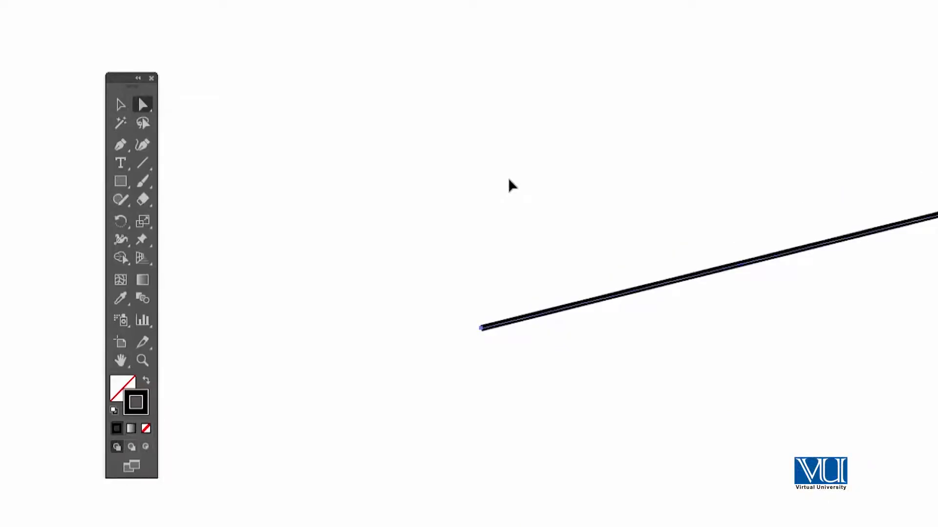
key(ctrl+z)
key(ctrl+z)
key(ctrl+z)
key(ctrl+z)
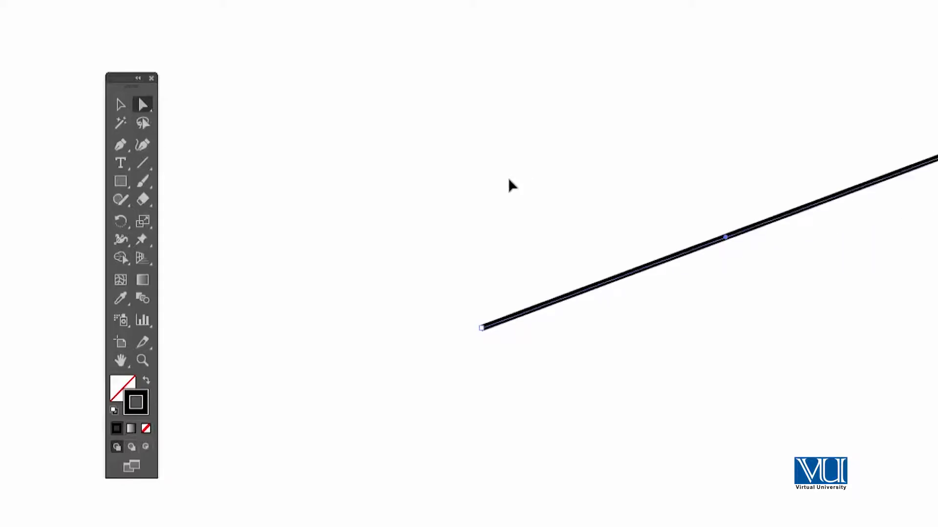
key(ctrl+z)
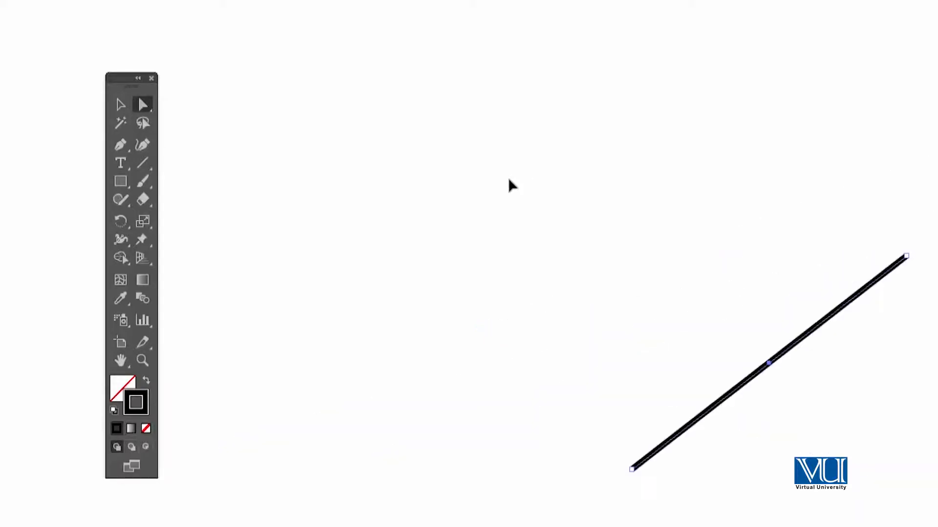
key(ctrl+z)
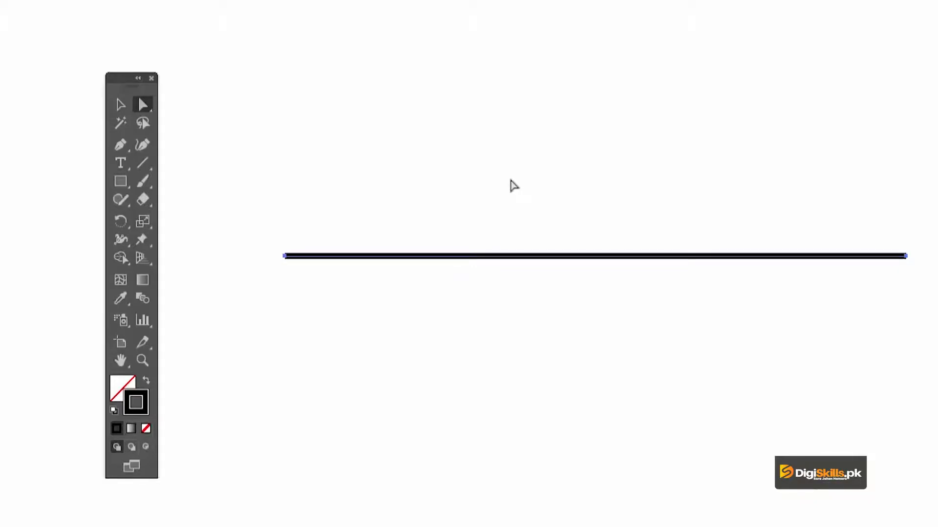
Draw a square about 1.083 in per side below the line and move it to about X 3.277 in, Y 2.796 in.
scroll(387, 183, down, 3)
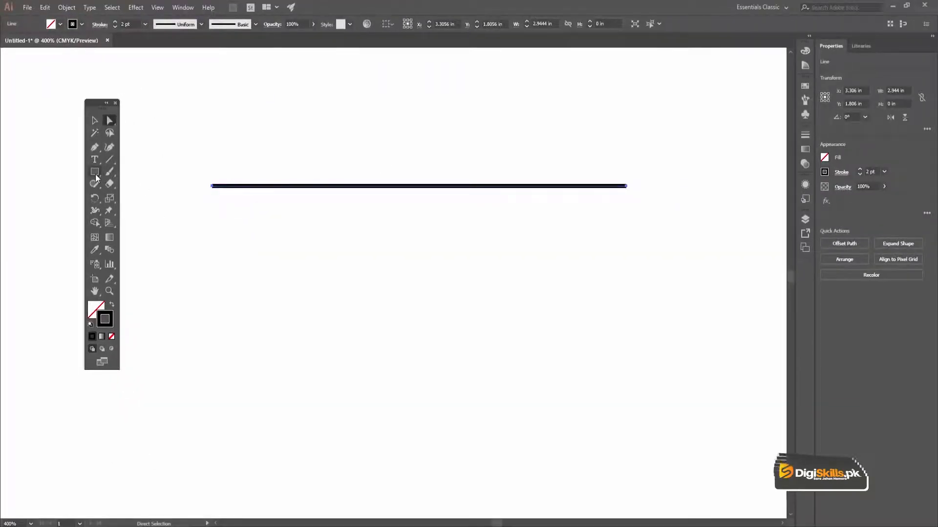
key(m)
drag(217, 248, 220, 188)
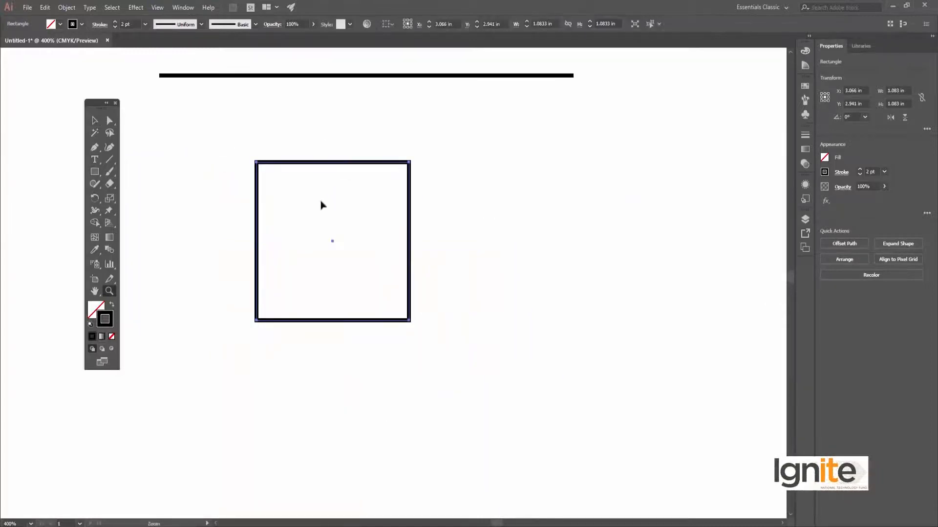
click(321, 206)
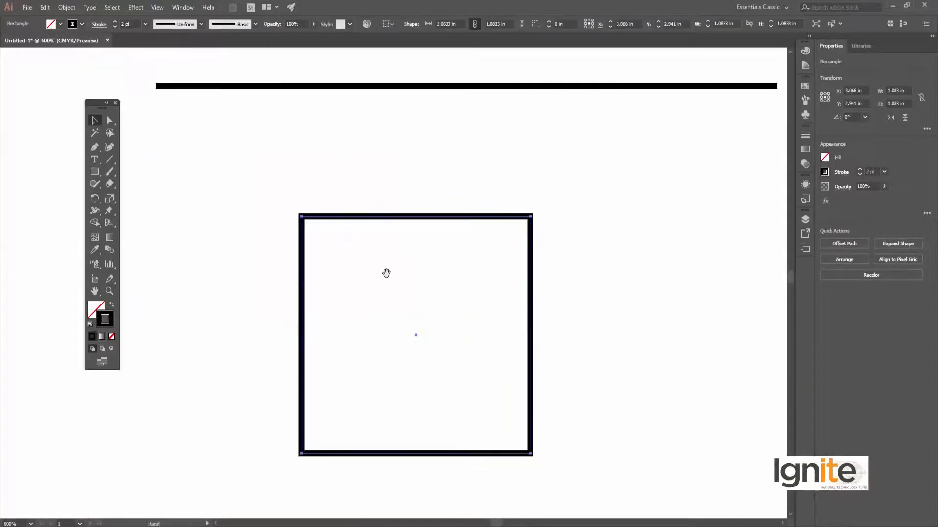
drag(386, 272, 352, 230)
key(v)
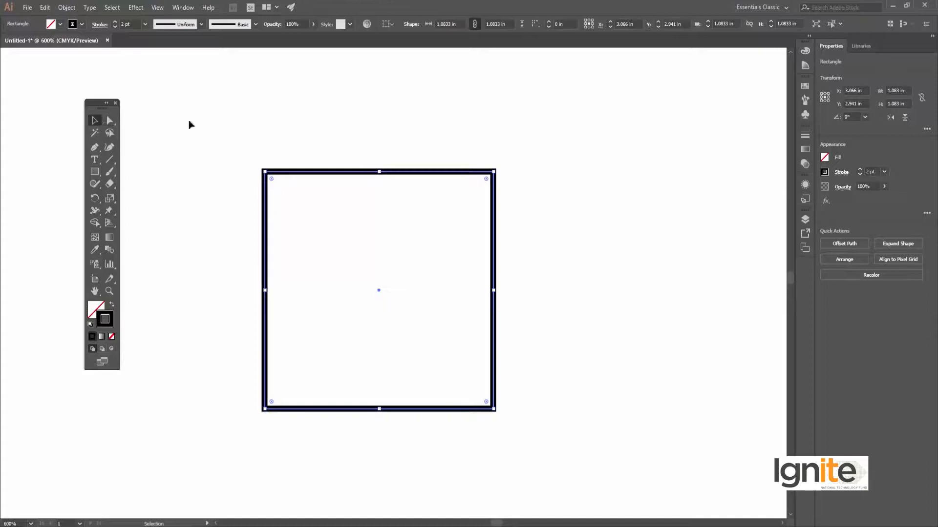
click(277, 163)
mouse_move(274, 174)
mouse_down()
mouse_move(409, 130)
mouse_move(326, 116)
mouse_move(306, 136)
mouse_move(316, 125)
mouse_move(249, 156)
mouse_move(313, 168)
mouse_move(327, 143)
mouse_up()
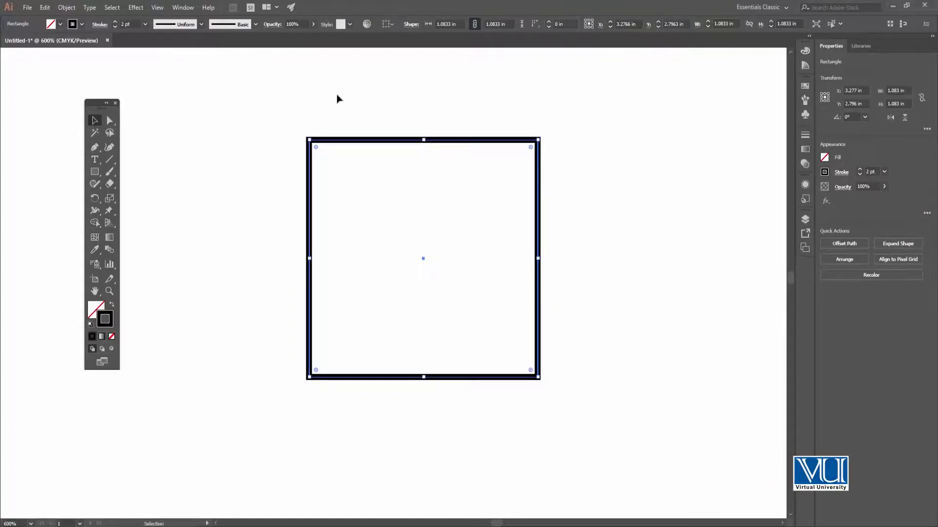
Move the square's upper-left anchor to about X 2.176 in, Y 2.062 in, and its upper-right anchor outward, using Direct Selection.
click(109, 121)
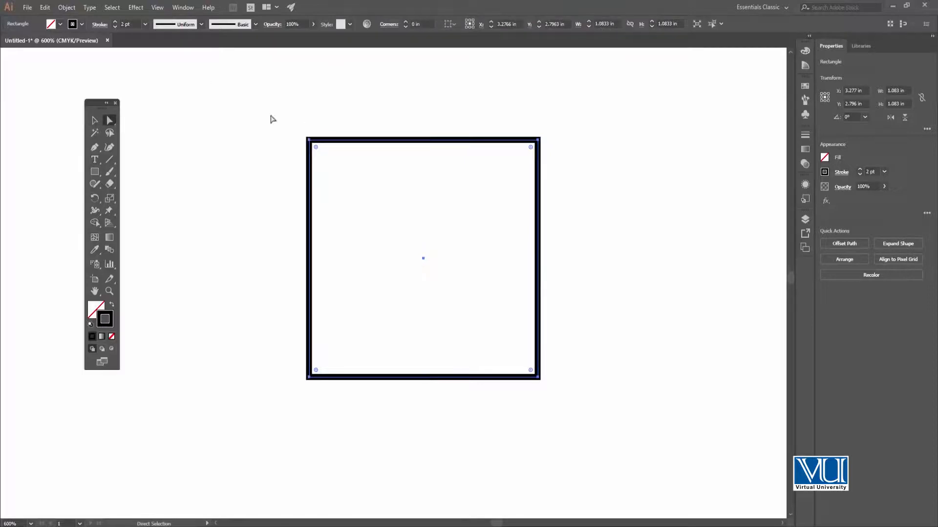
drag(271, 100, 185, 98)
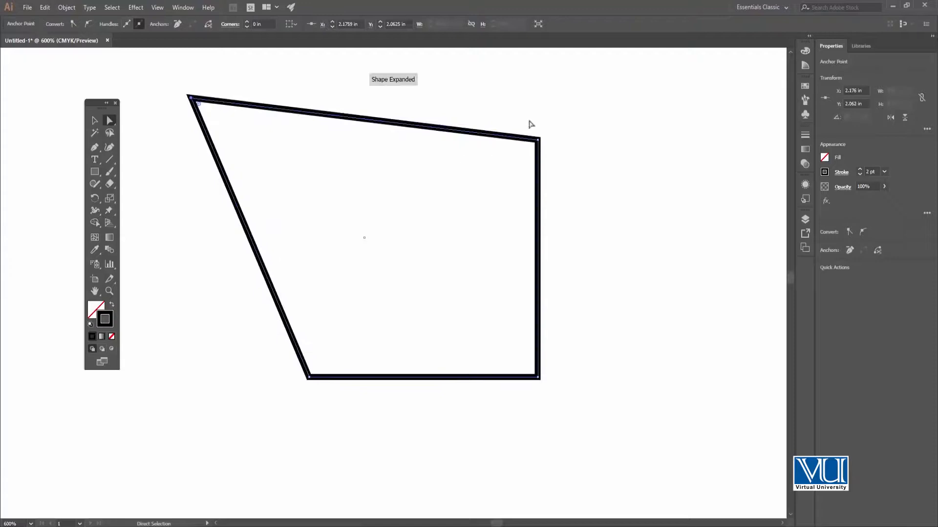
drag(519, 103, 559, 177)
drag(537, 140, 653, 122)
Pull the shape's two lower corner anchors outward and down individually to enlarge the irregular quadrilateral.
drag(599, 369, 539, 379)
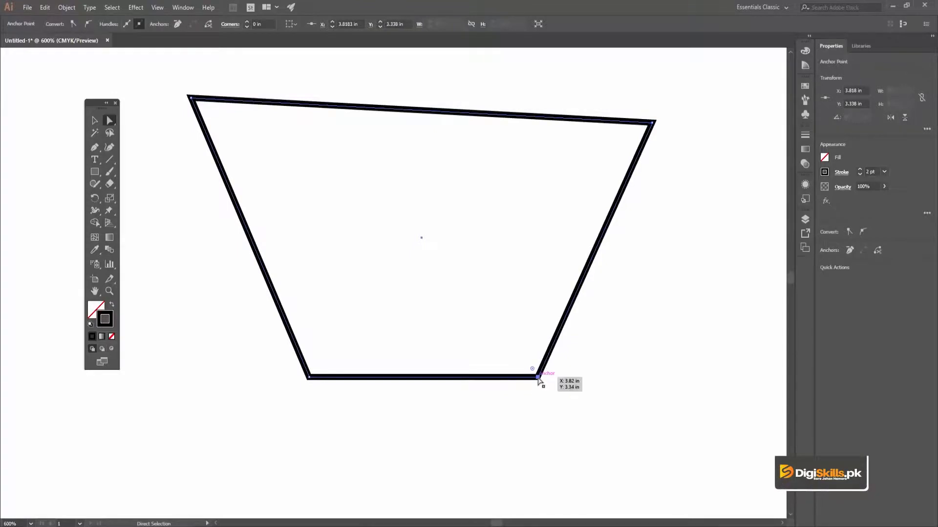
drag(538, 379, 653, 410)
drag(262, 346, 217, 442)
drag(347, 381, 412, 280)
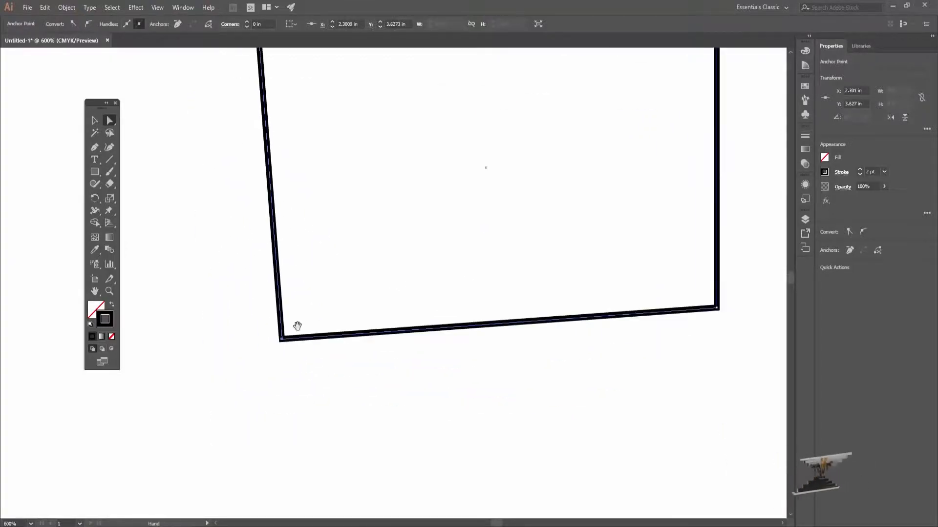
drag(282, 340, 248, 386)
Undo all the individual corner moves back to the original square.
drag(402, 266, 348, 386)
key(ctrl+z)
key(ctrl+z)
key(ctrl+z)
key(ctrl+z)
key(ctrl+z)
key(ctrl+z)
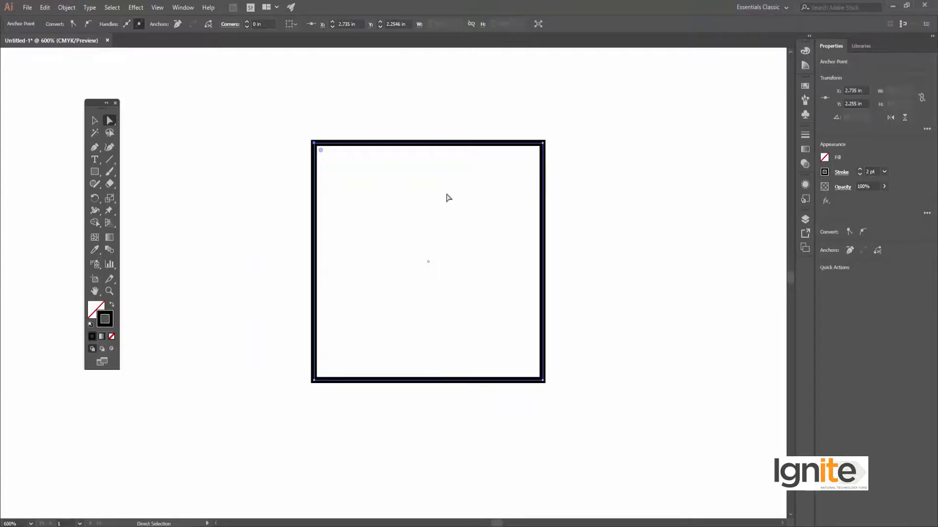
Select the square's two upper anchors together and shift its top edge to the right, forming a parallelogram about 2.157 in wide.
drag(448, 161, 397, 193)
drag(221, 127, 589, 195)
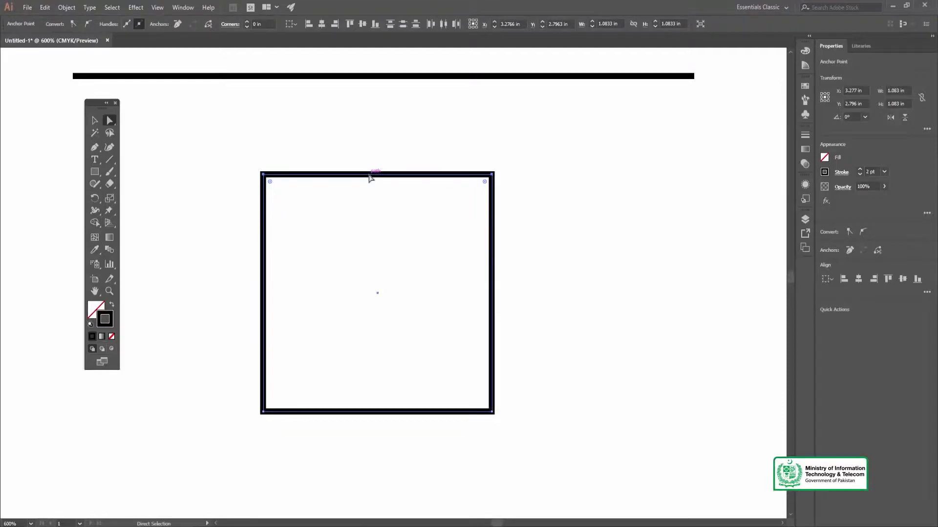
drag(194, 104, 523, 196)
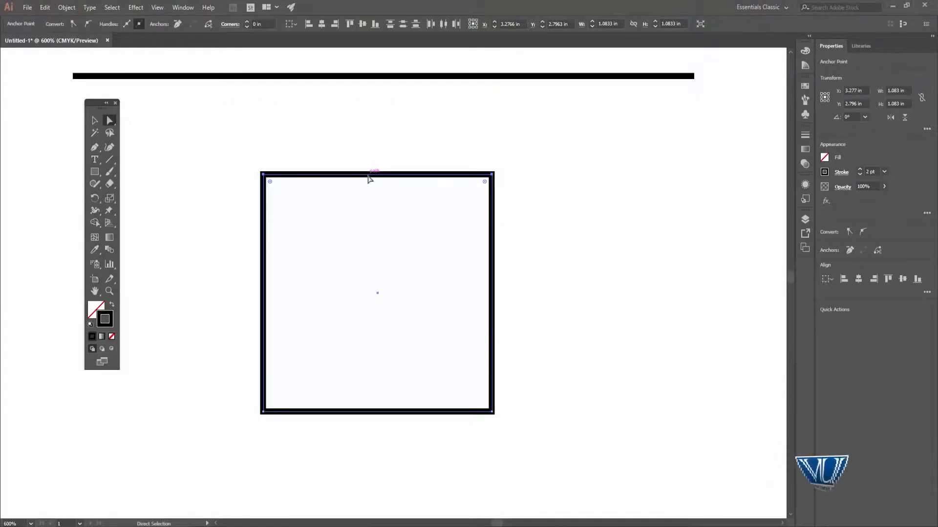
drag(368, 177, 600, 168)
key(c)
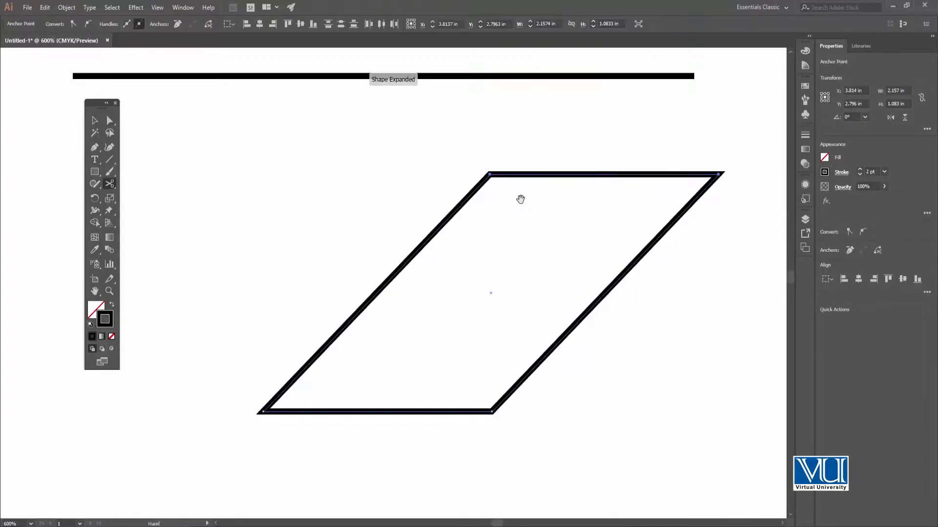
drag(524, 199, 457, 211)
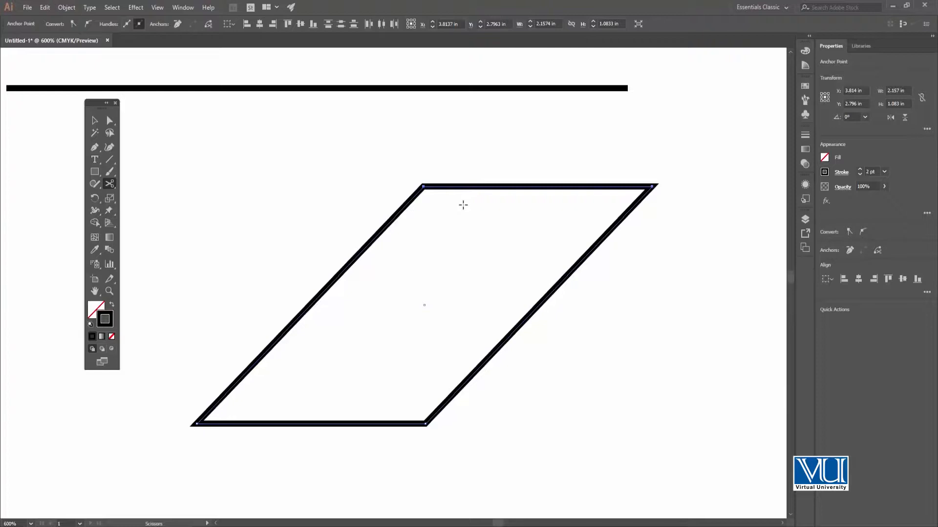
drag(466, 199, 452, 175)
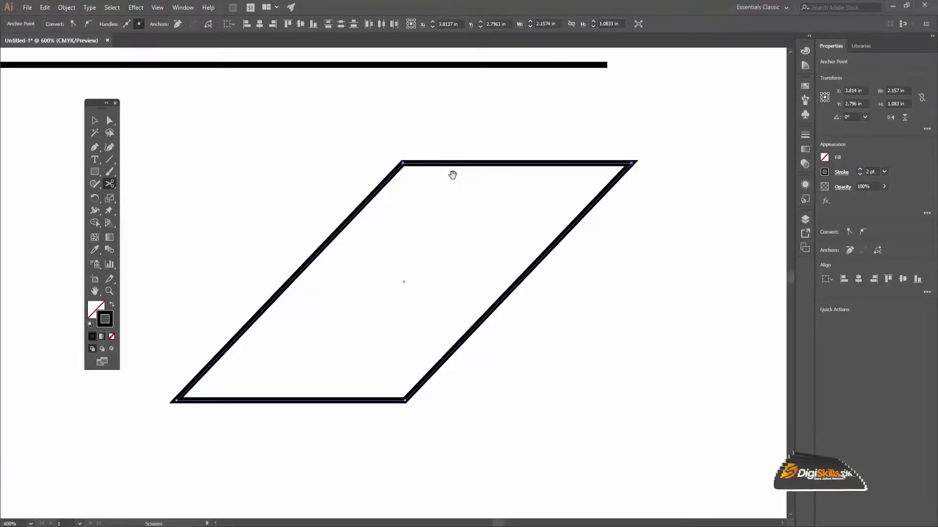
Undo the top-edge shift and move only the square's upper-right anchor diagonally inward to about X 2.951 in, Y 3.106 in.
key(ctrl+z)
drag(368, 148, 452, 149)
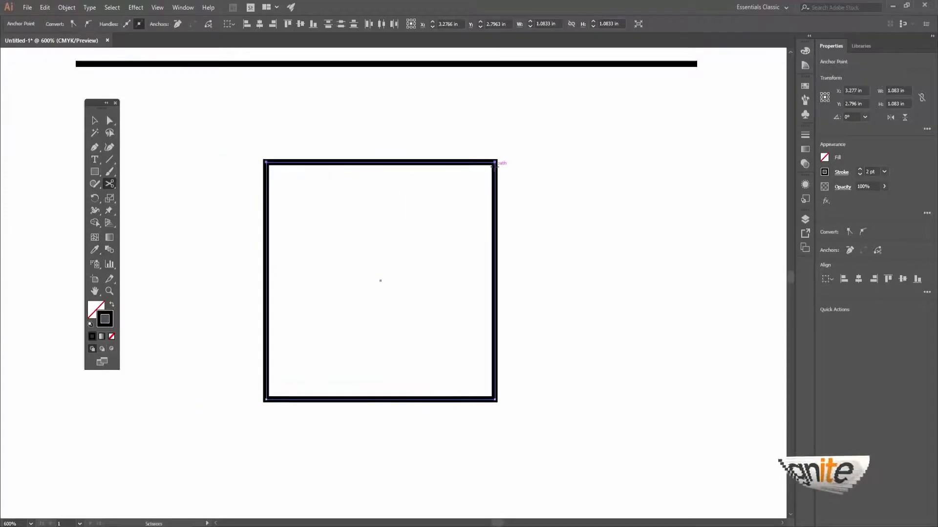
click(109, 120)
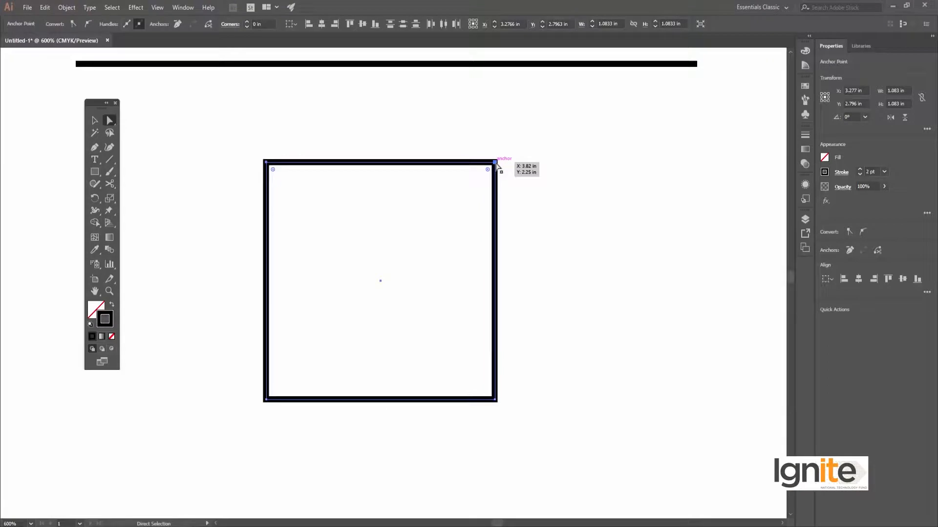
drag(495, 161, 383, 262)
key(ctrl+z)
drag(473, 132, 521, 213)
drag(495, 162, 311, 348)
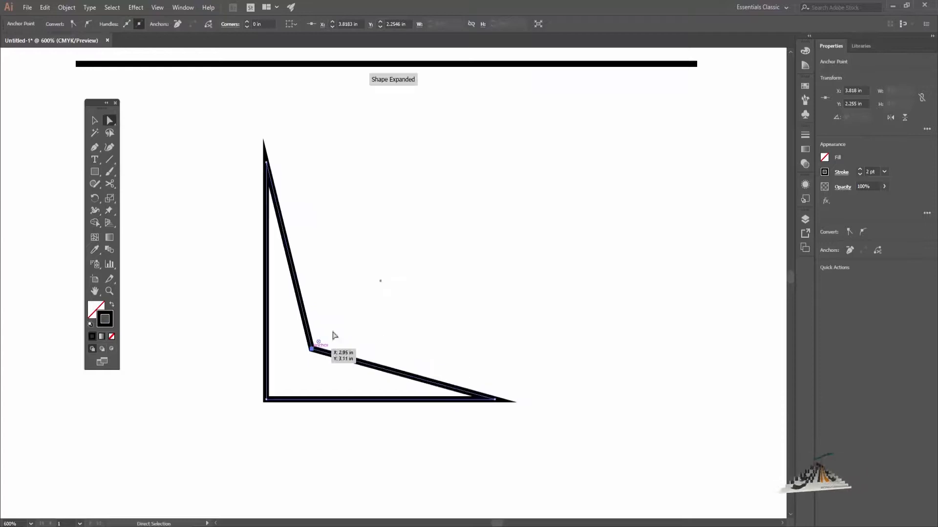
Move the upper-left anchor inward to about X 3.165 in, Y 2.43 in, and the lower-right anchor to about X 3.639 in, Y 2.954 in.
key(c)
drag(396, 243, 376, 206)
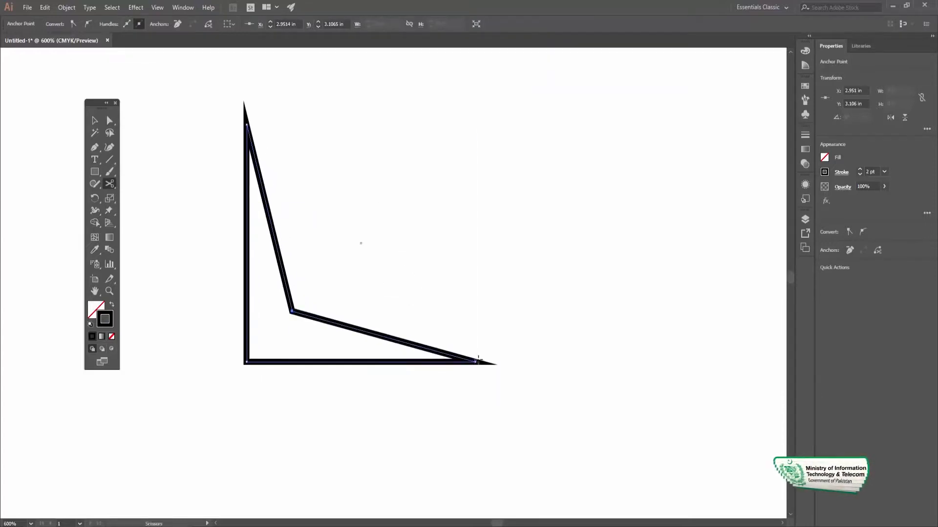
click(109, 120)
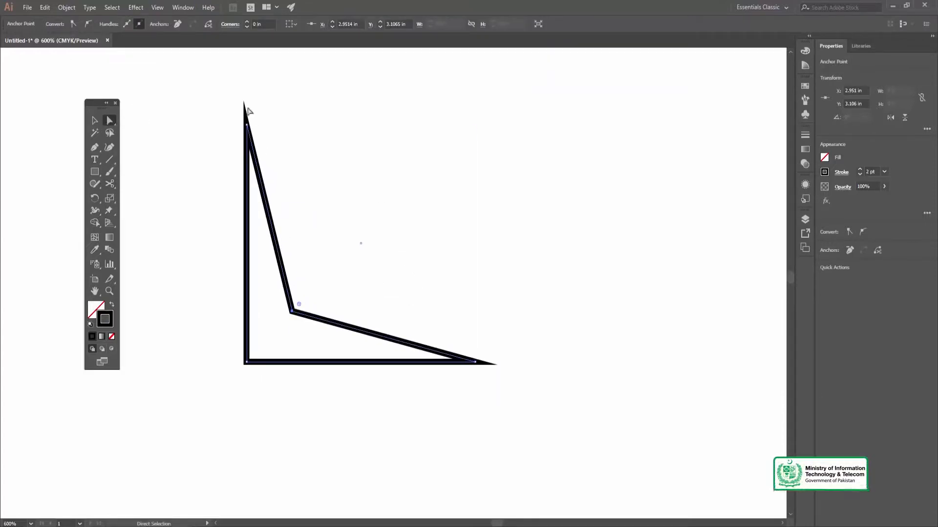
drag(286, 148, 340, 163)
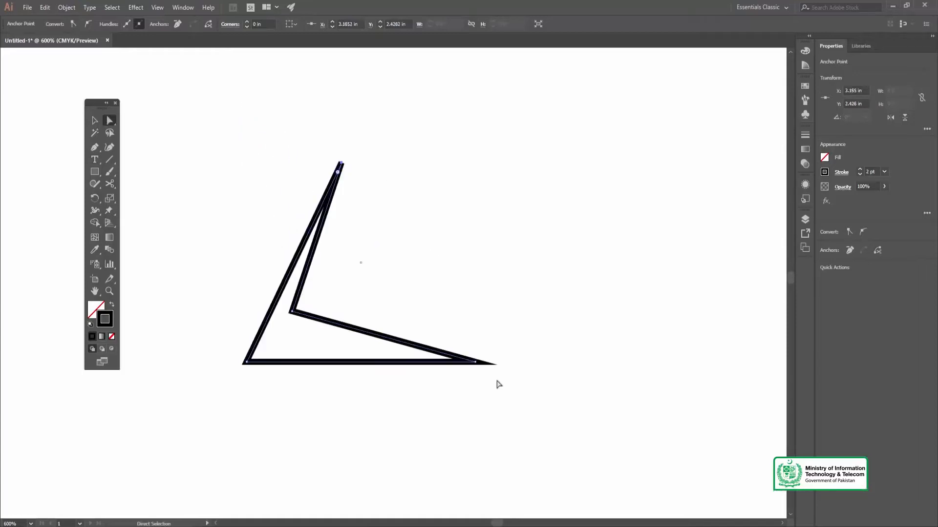
drag(477, 365, 434, 278)
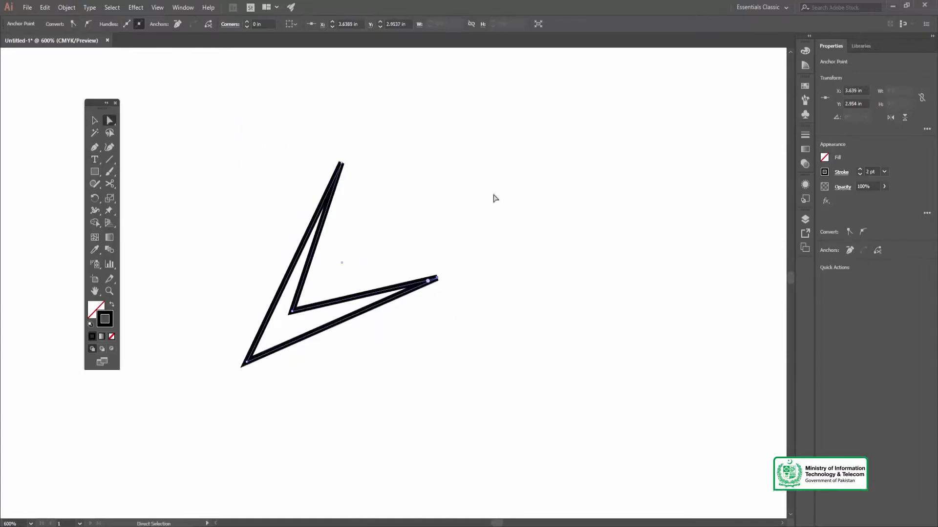
key(space)
drag(413, 220, 461, 220)
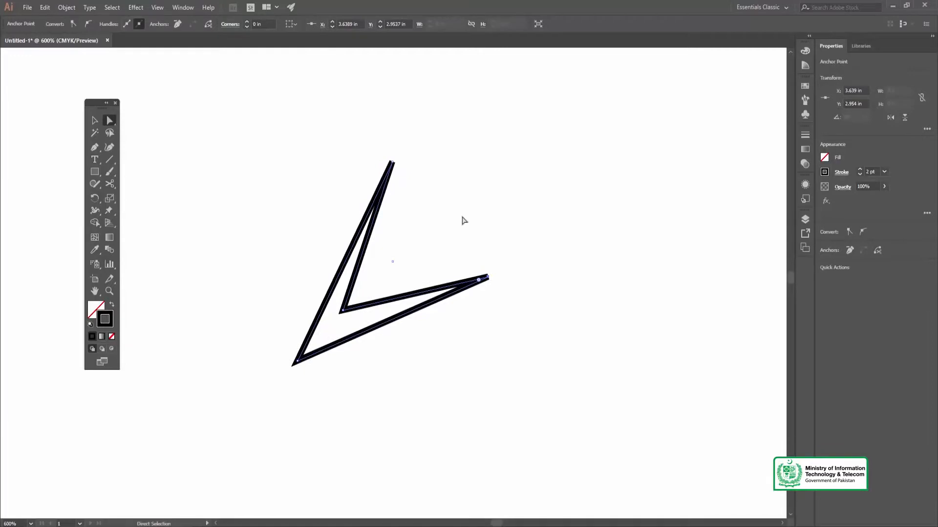